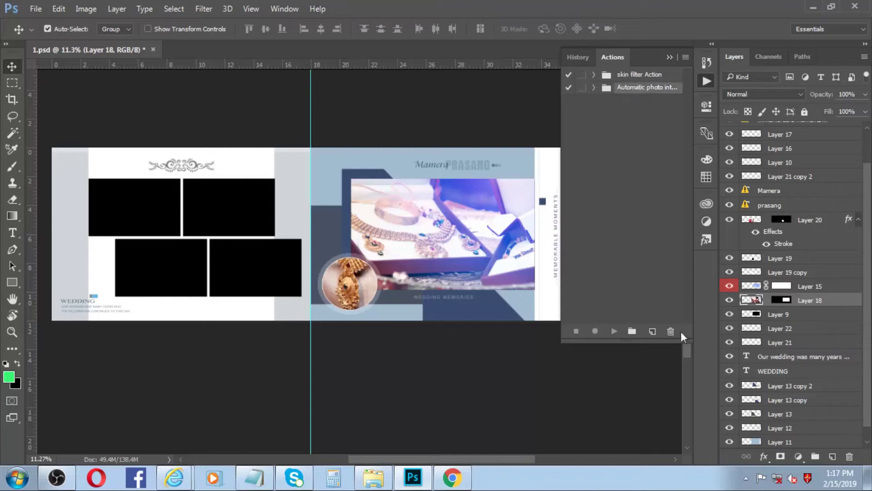
Delete the 'Automatic photo into Box' action set and hide the Actions panel
click(671, 332)
click(318, 191)
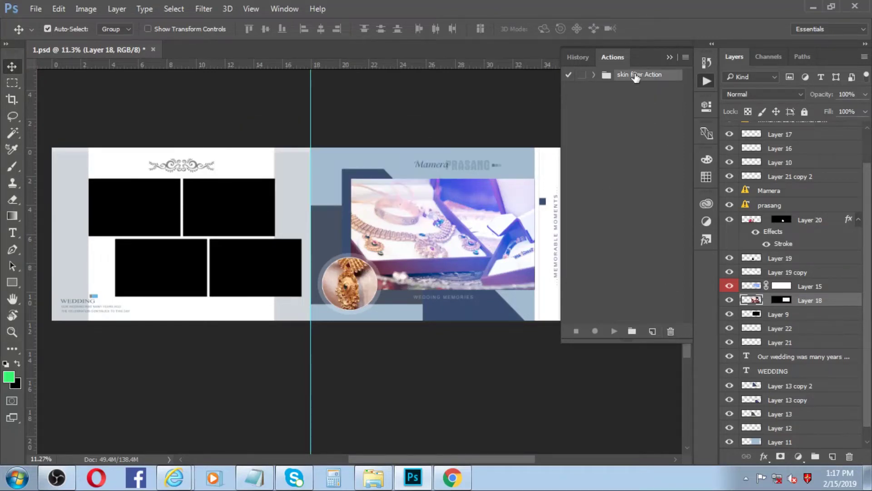
click(667, 58)
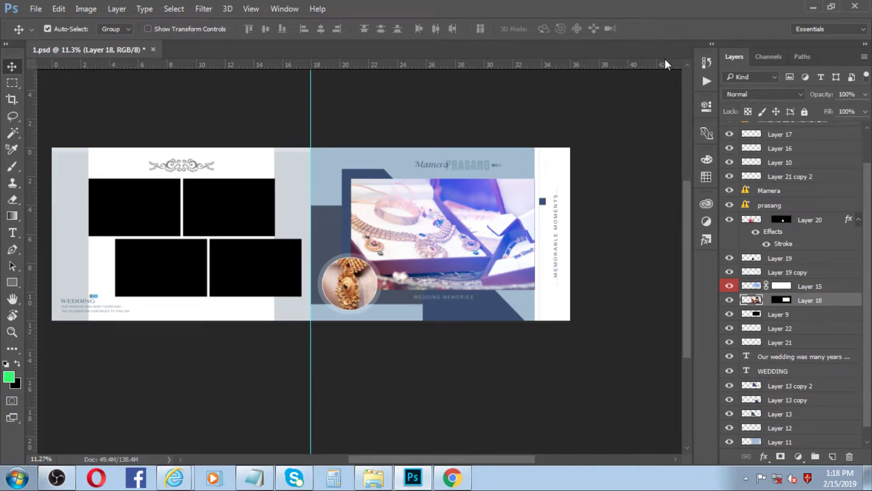
Reopen the Actions panel, expand 'Automatic photo into Box' and run Automatic copy
click(288, 11)
click(345, 80)
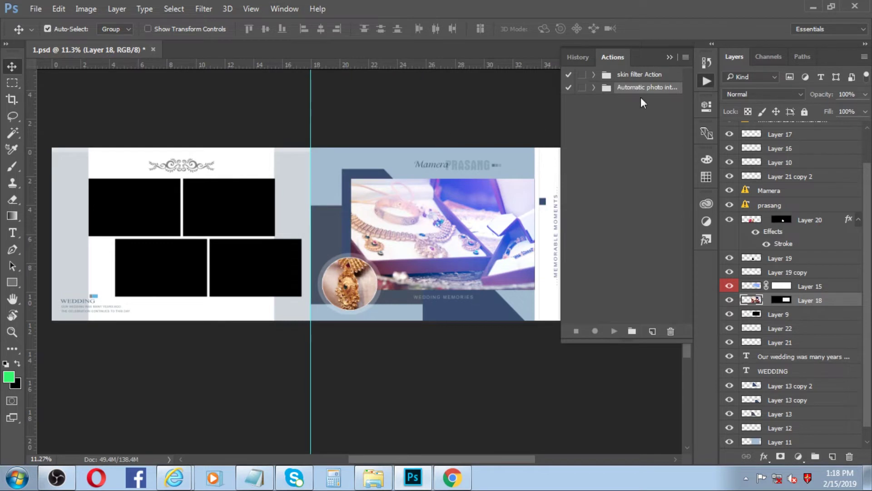
click(594, 88)
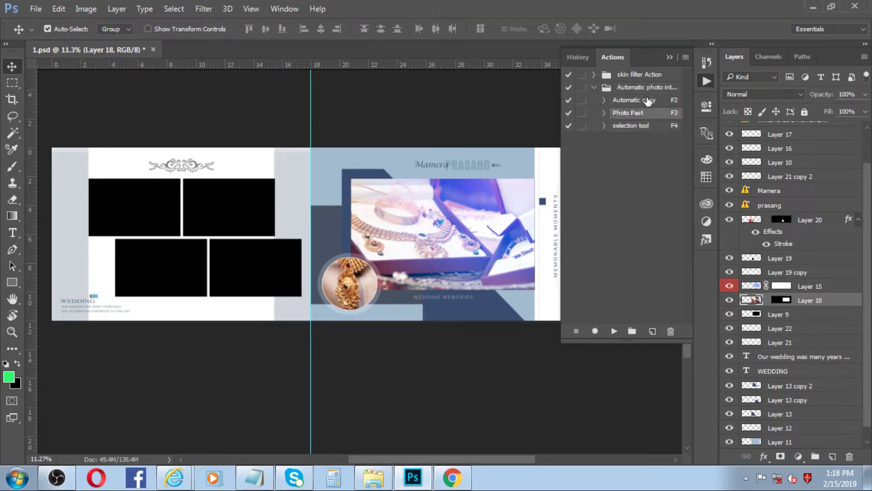
click(649, 101)
key(F2)
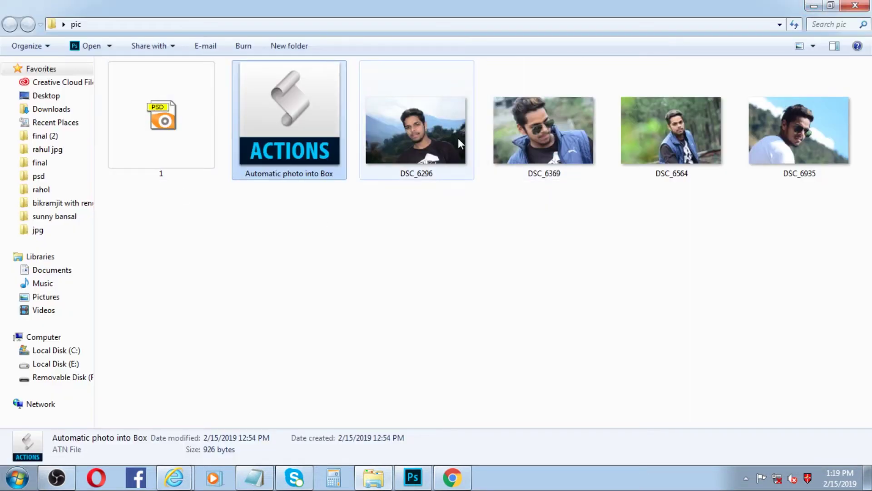
Drag DSC_6296 from the pic folder into Photoshop to open it
drag(416, 121, 408, 485)
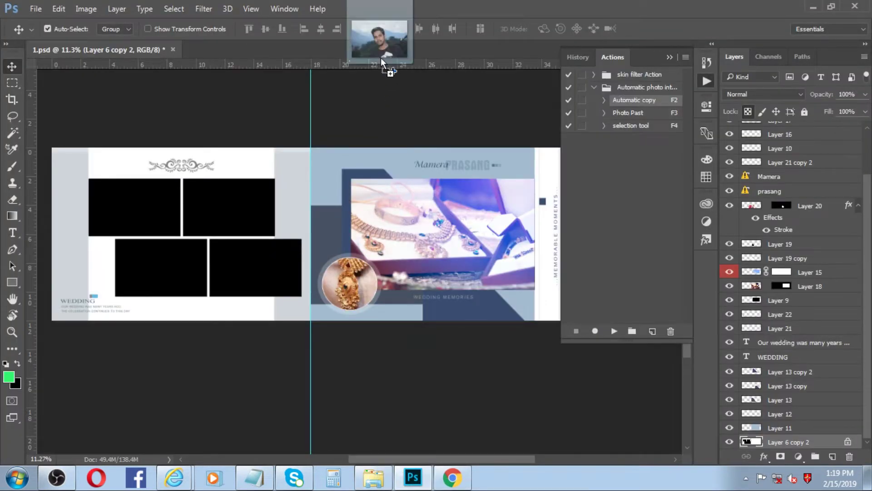
drag(407, 485, 380, 56)
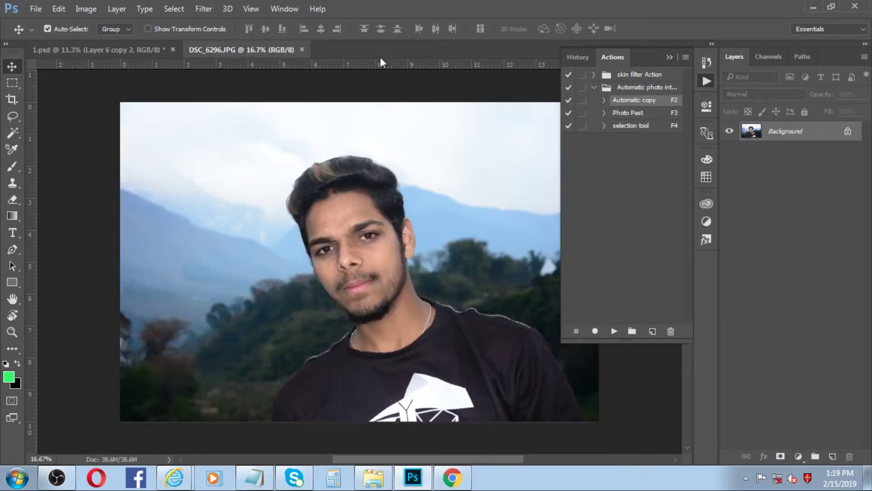
Copy the DSC_6296 portrait, target Layer 18 in 1.psd, and paste it with Photo Past
key(F2)
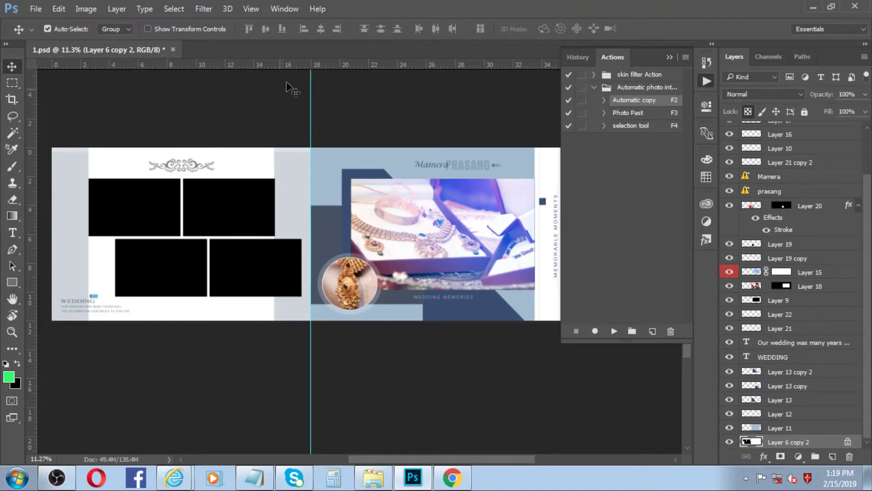
click(459, 225)
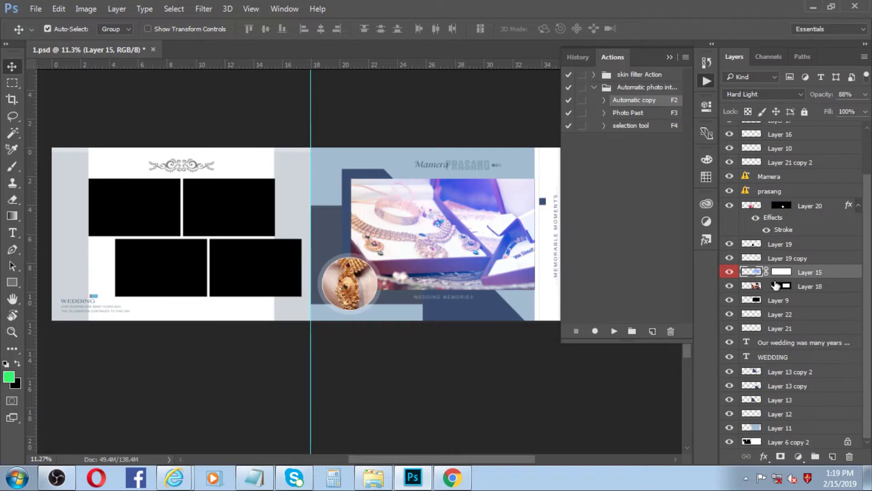
click(730, 286)
click(822, 285)
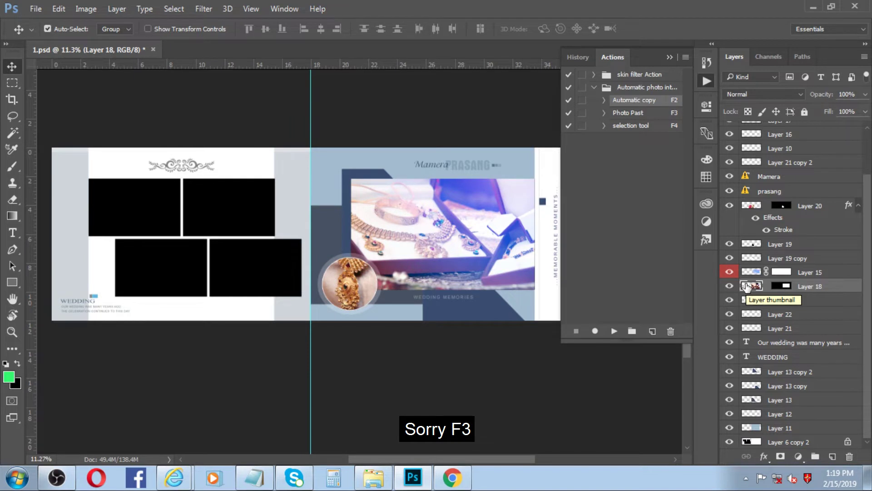
key(F3)
Scale the portrait to about 76% and position it inside the right-page photo frame
drag(402, 228, 517, 205)
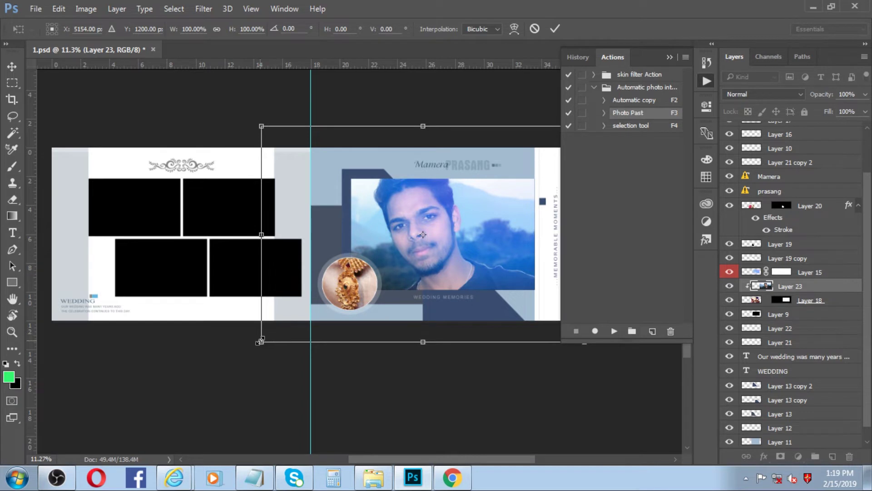
drag(261, 342, 298, 315)
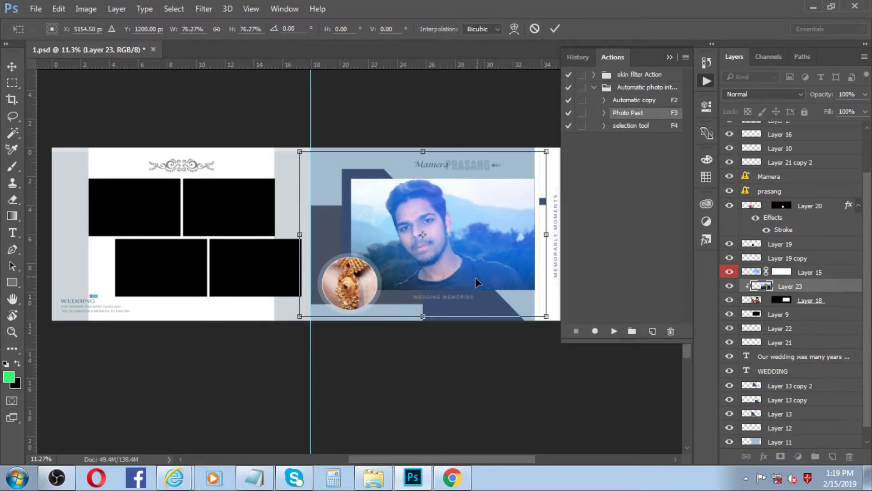
drag(483, 279, 489, 279)
key(Return)
click(123, 221)
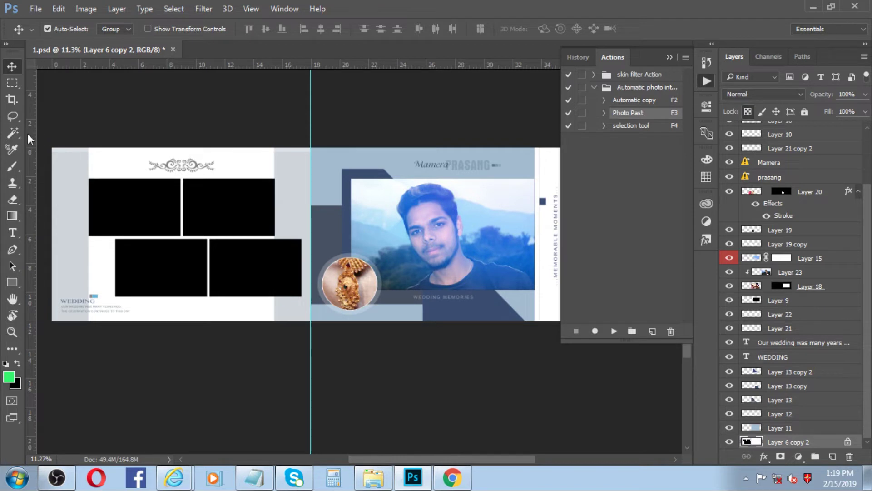
Magic Wand-select the top-left black frame and paste the portrait into it
click(7, 135)
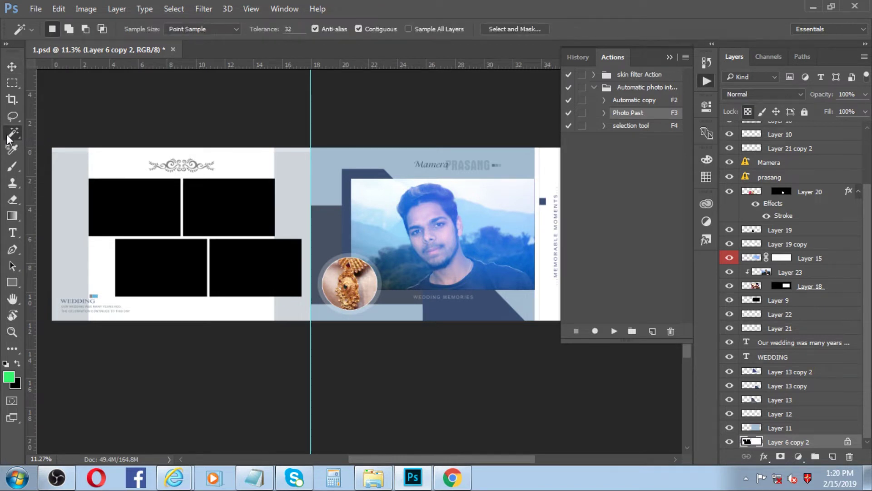
click(129, 196)
key(F4)
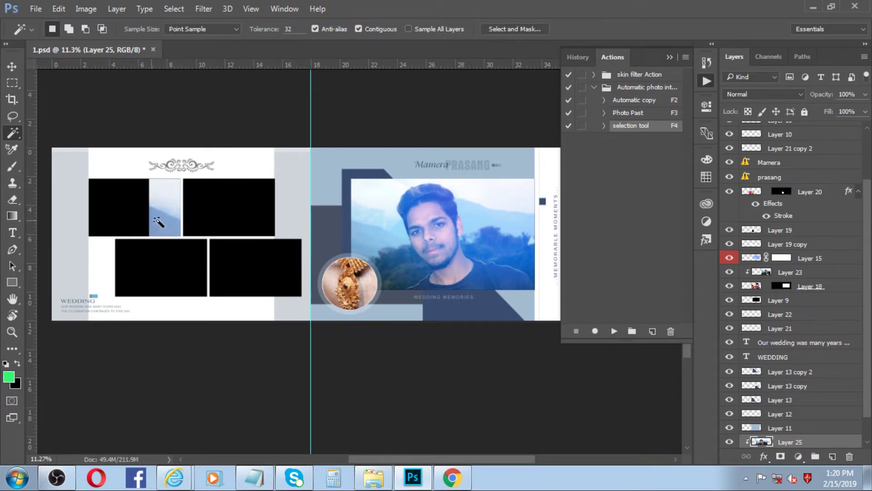
Scale the pasted portrait to about 45% and fit it into the top-left frame
key(ctrl+t)
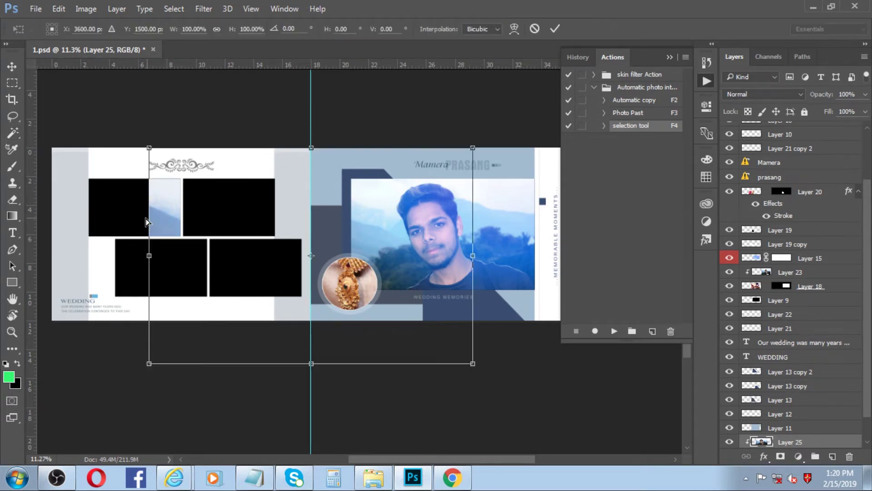
drag(340, 238, 162, 227)
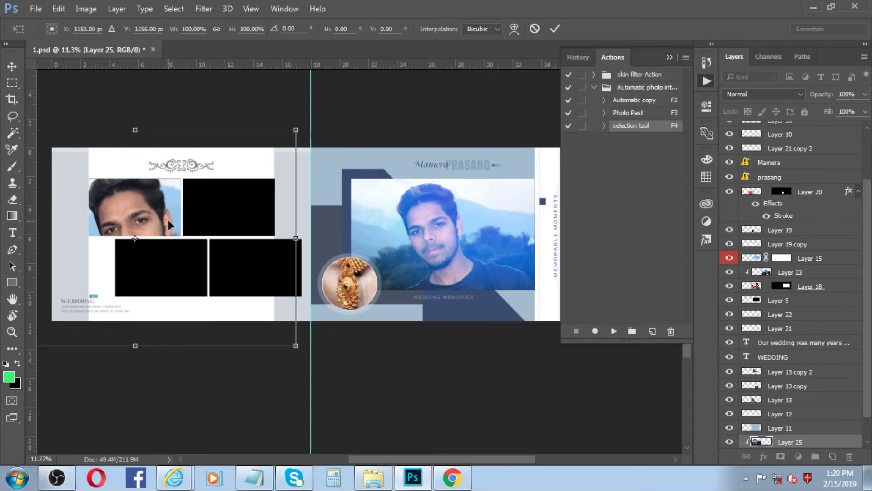
drag(284, 341, 207, 286)
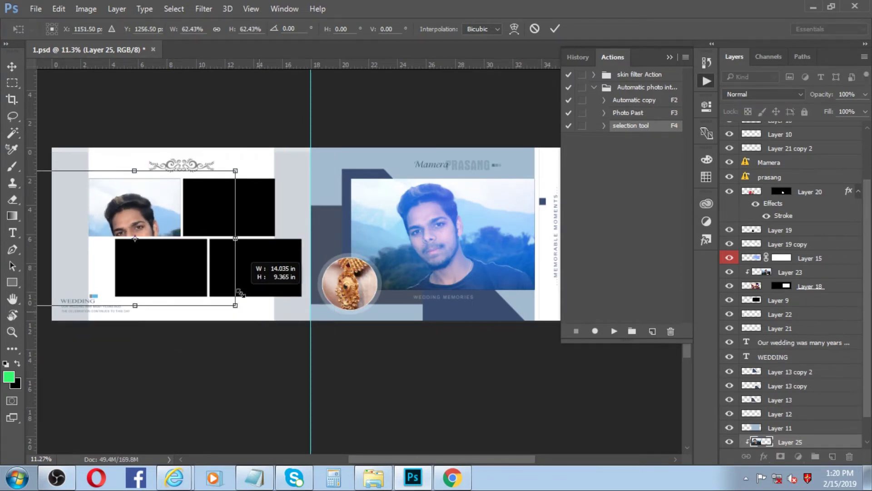
drag(178, 228, 174, 205)
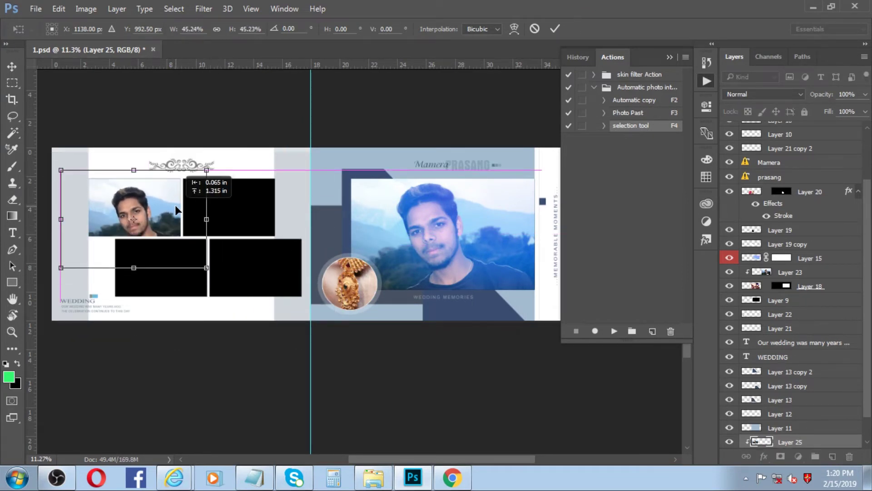
key(F4)
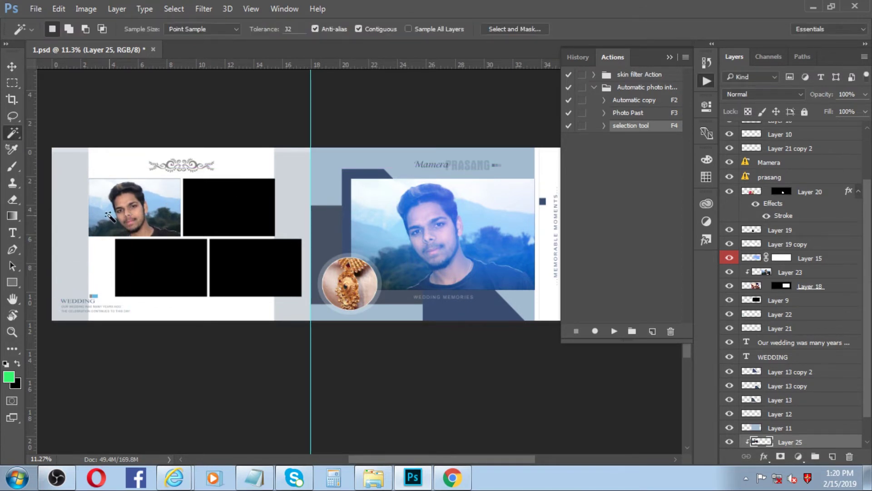
Add an 11 px black (000000) inside stroke to Layer 24 via Layer Style
scroll(111, 216, up, 1)
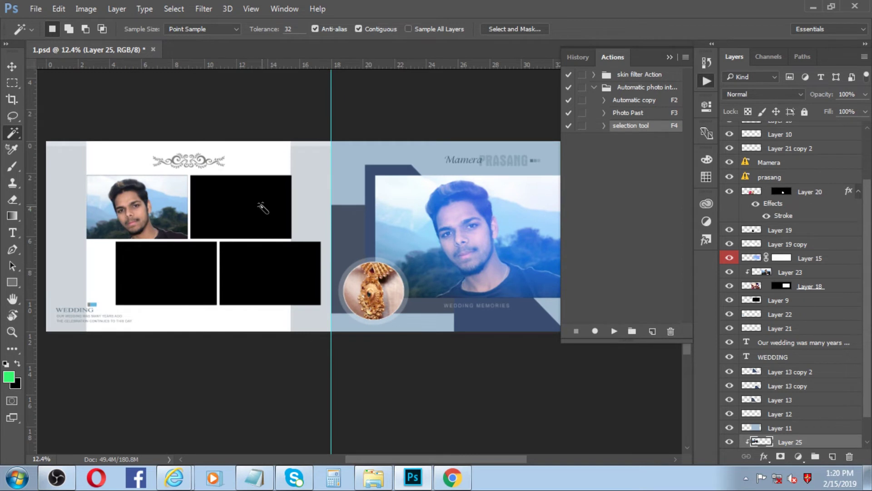
scroll(794, 438, down, 1)
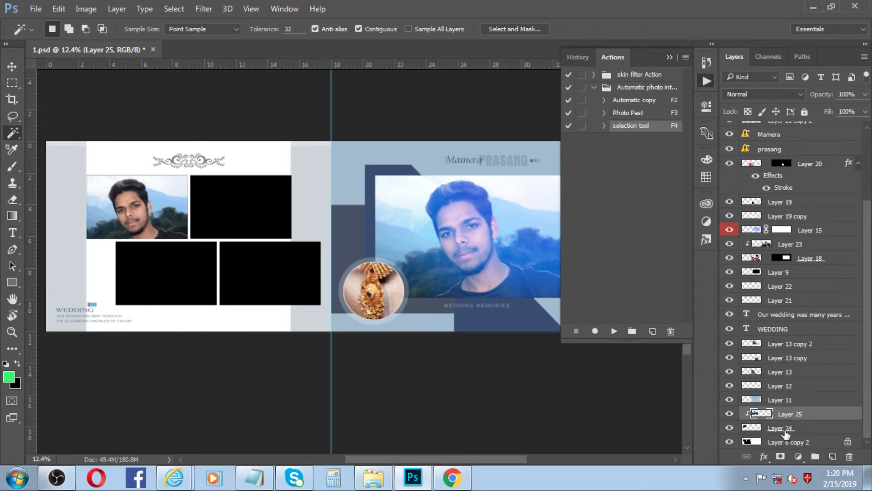
click(786, 429)
double_click(846, 428)
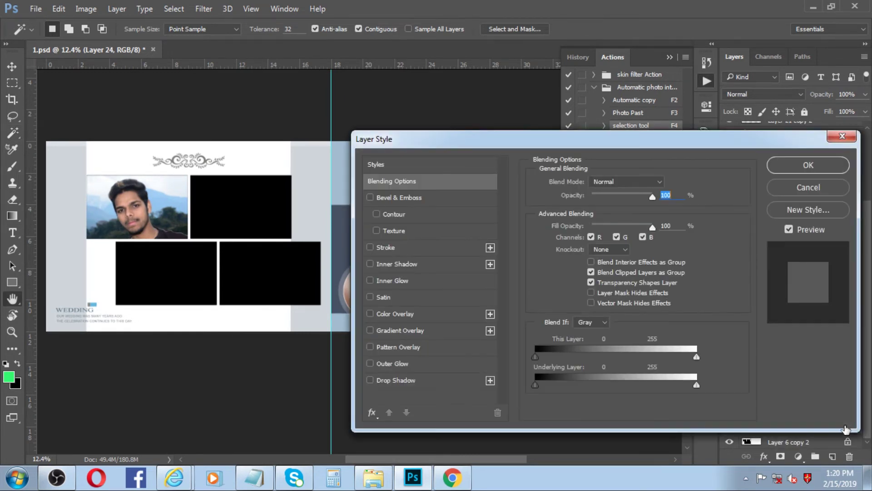
click(402, 247)
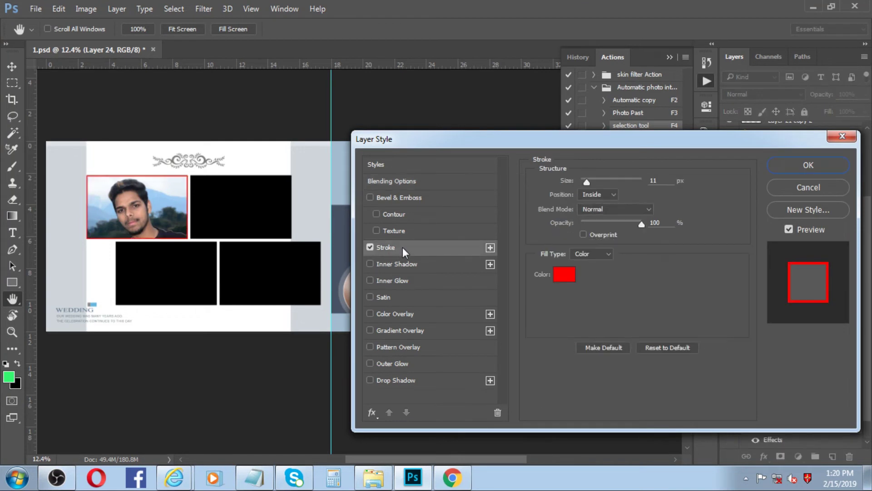
click(564, 274)
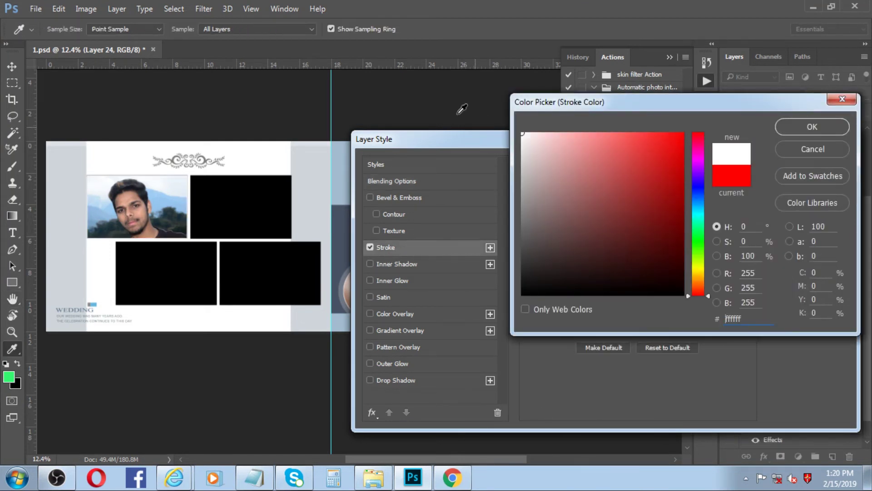
click(527, 288)
click(811, 127)
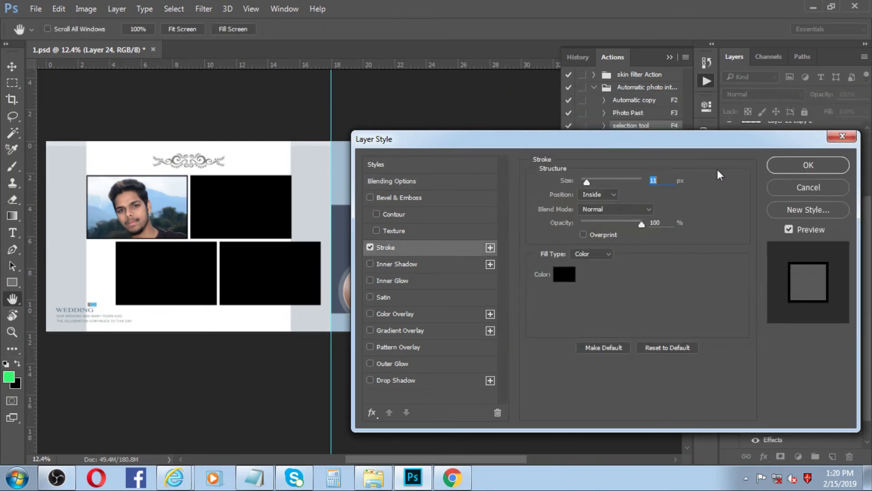
click(784, 169)
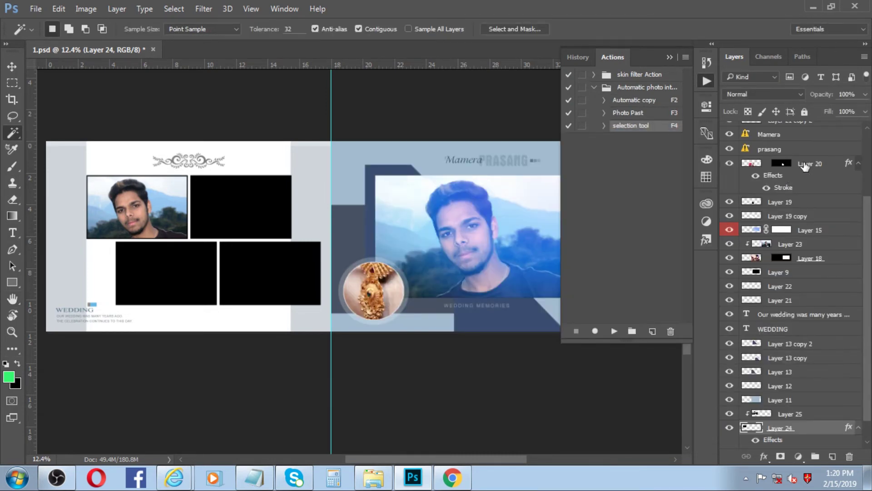
scroll(181, 77, down, 1)
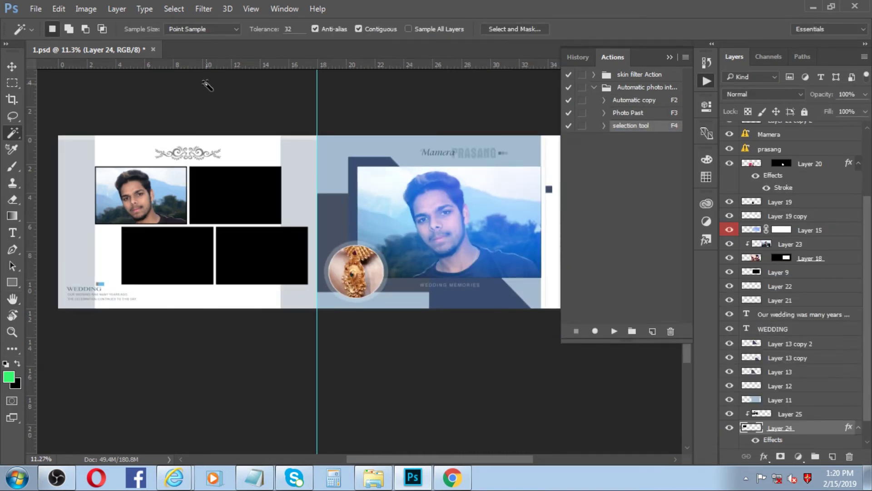
Bring DSC_6369 from the pic folder into Photoshop and copy it with Automatic copy
click(820, 6)
mouse_move(576, 148)
mouse_down()
mouse_move(551, 221)
mouse_move(474, 46)
mouse_up()
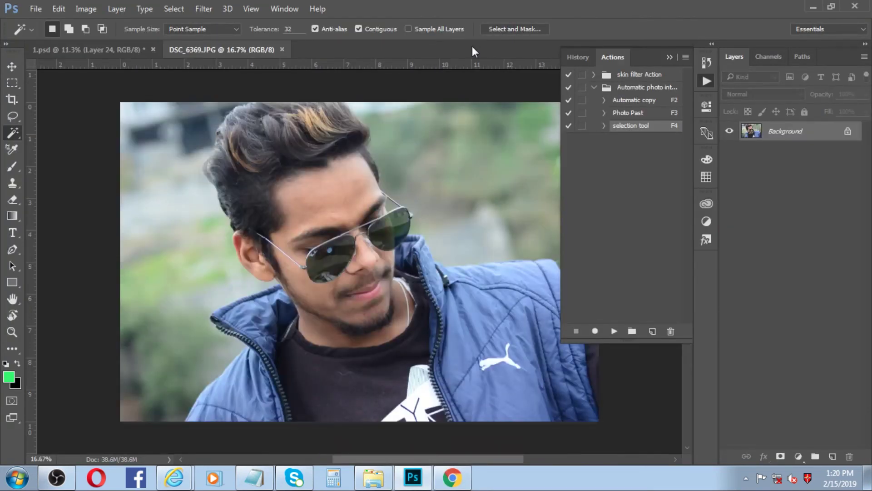
key(F2)
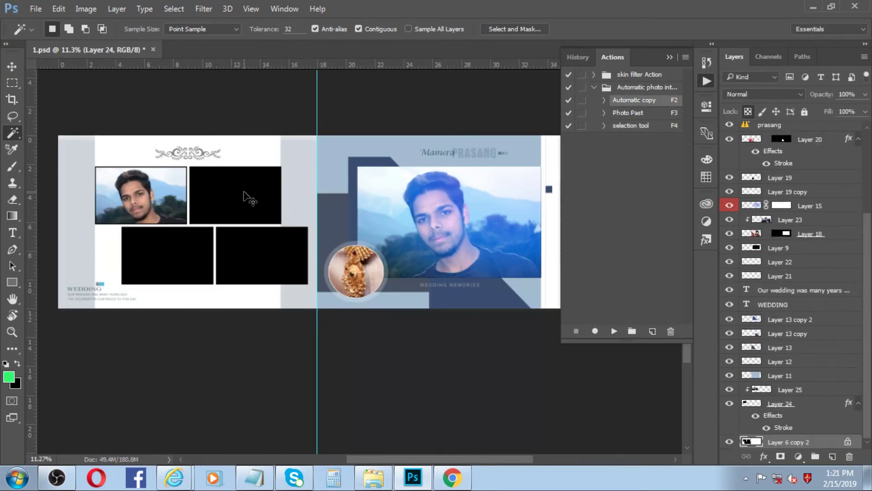
Paste the sunglasses portrait into the second black frame, scaled to about 34%
click(244, 196)
key(F3)
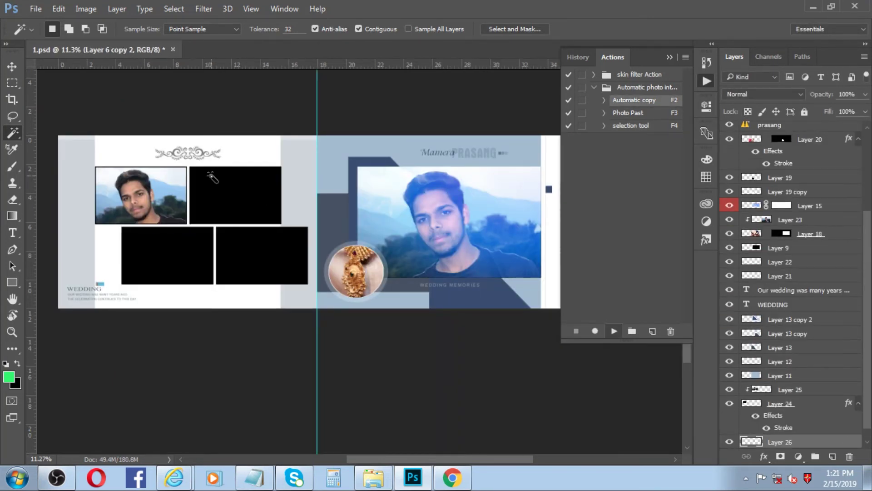
key(F4)
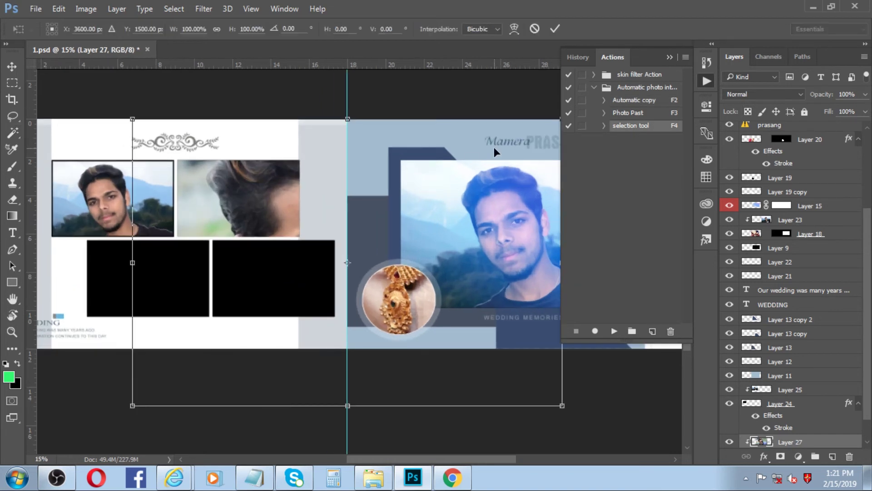
drag(132, 119, 274, 214)
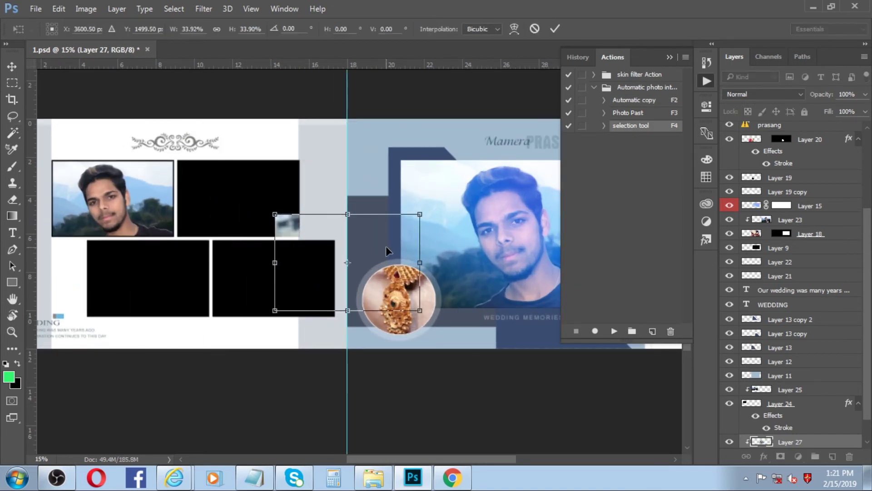
drag(386, 246, 282, 182)
key(Return)
key(w)
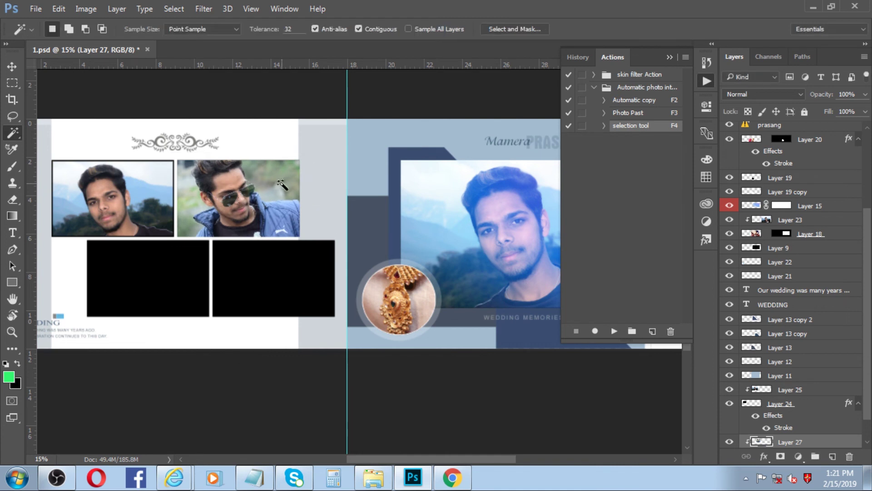